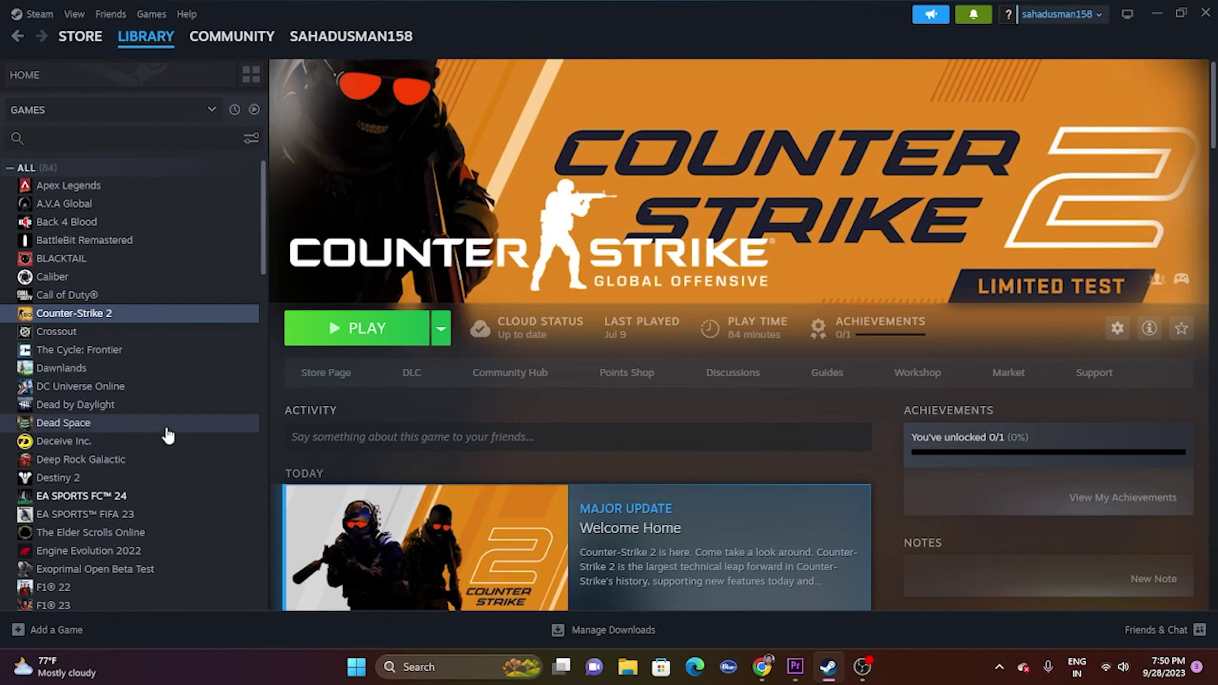
Set the controller override for Counter-Strike 2 to Enable Steam Input in the game's properties.
left_click(341, 303)
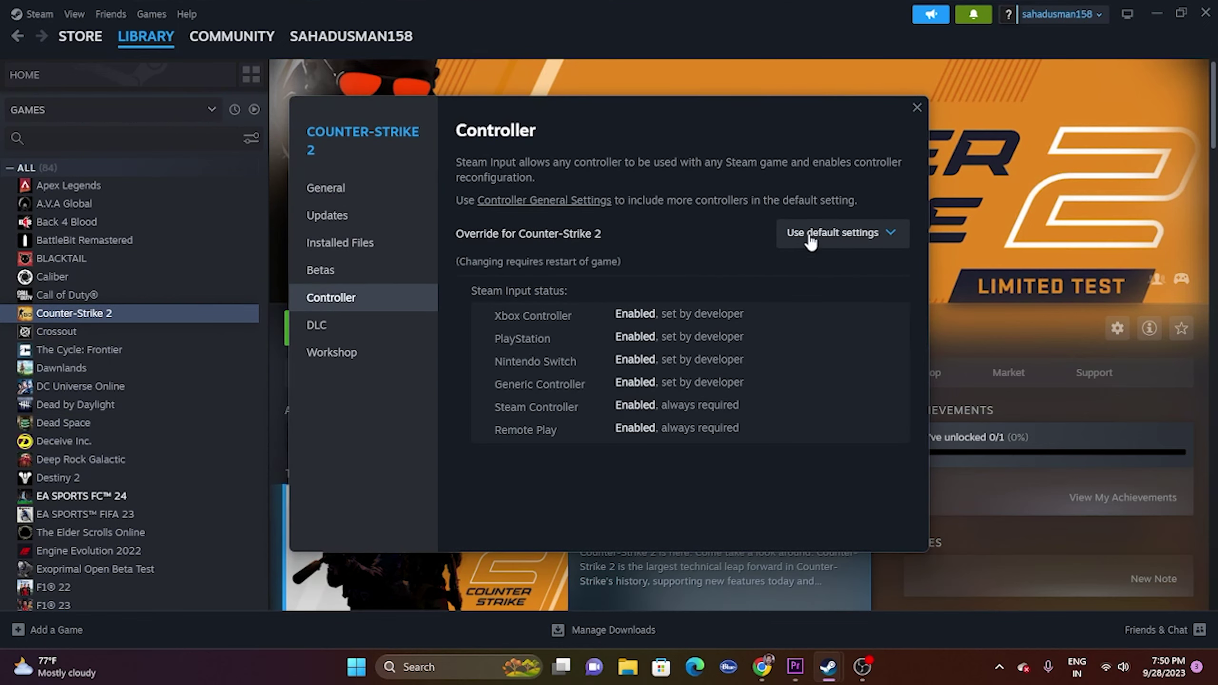
left_click(890, 233)
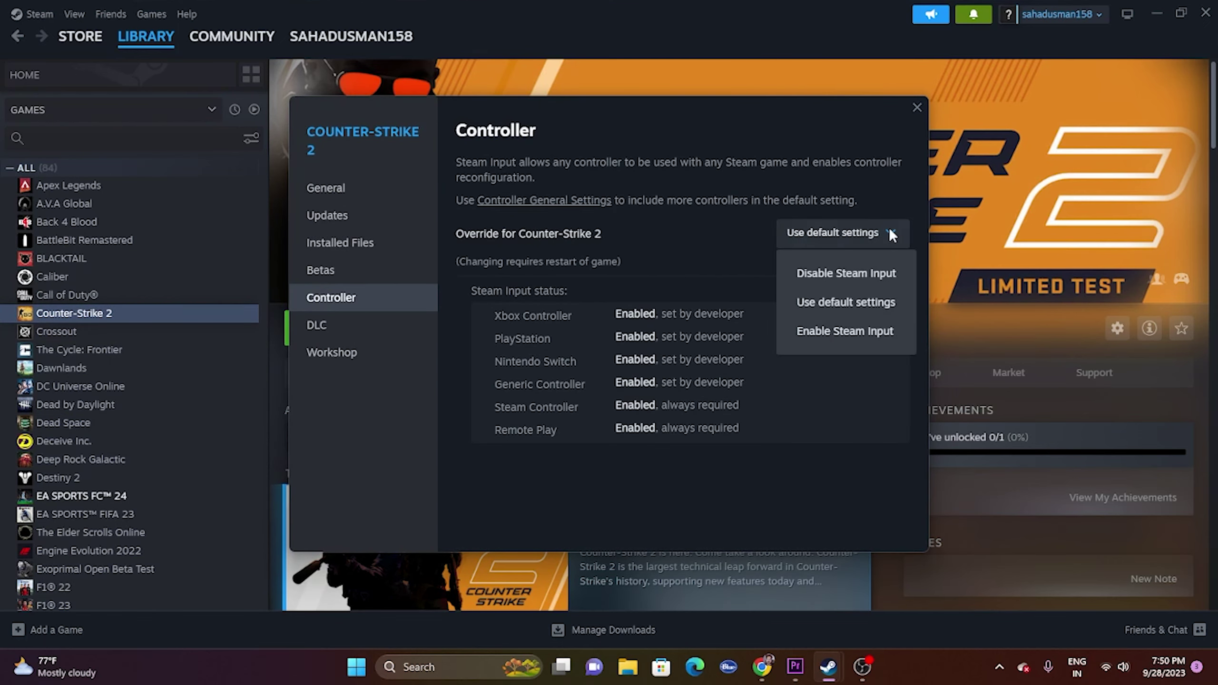
left_click(847, 331)
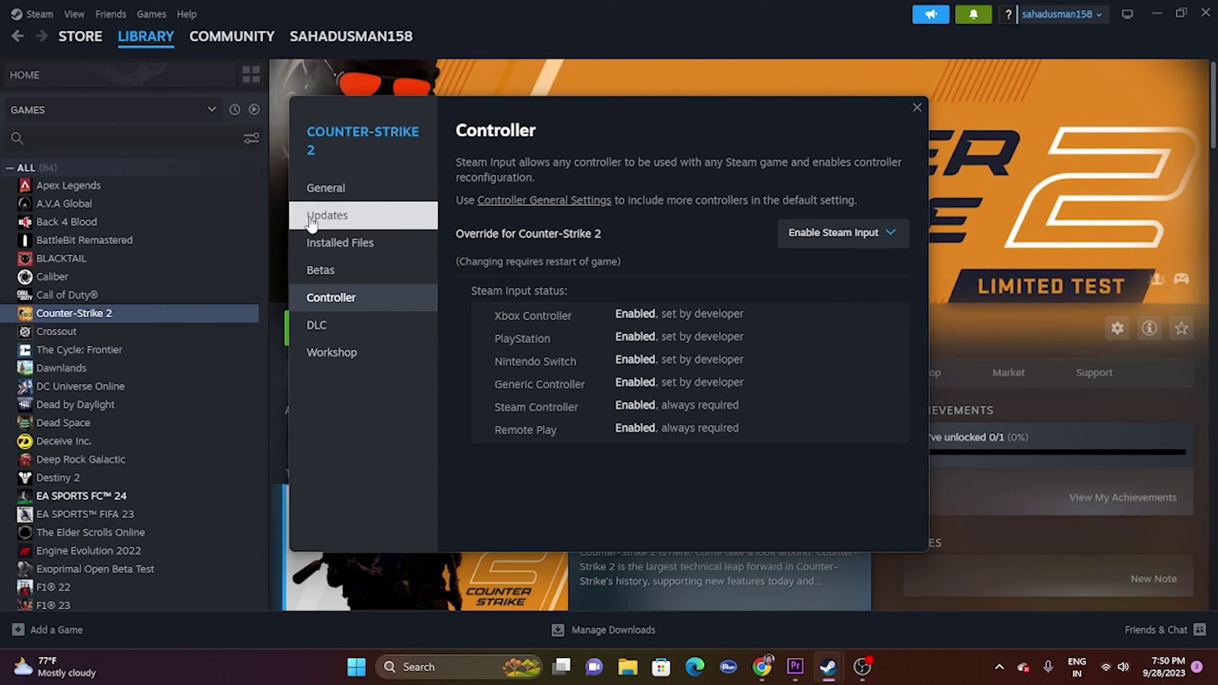
Set the Counter-Strike 2 controller override to Disable Steam Input and close the game's properties.
left_click(825, 242)
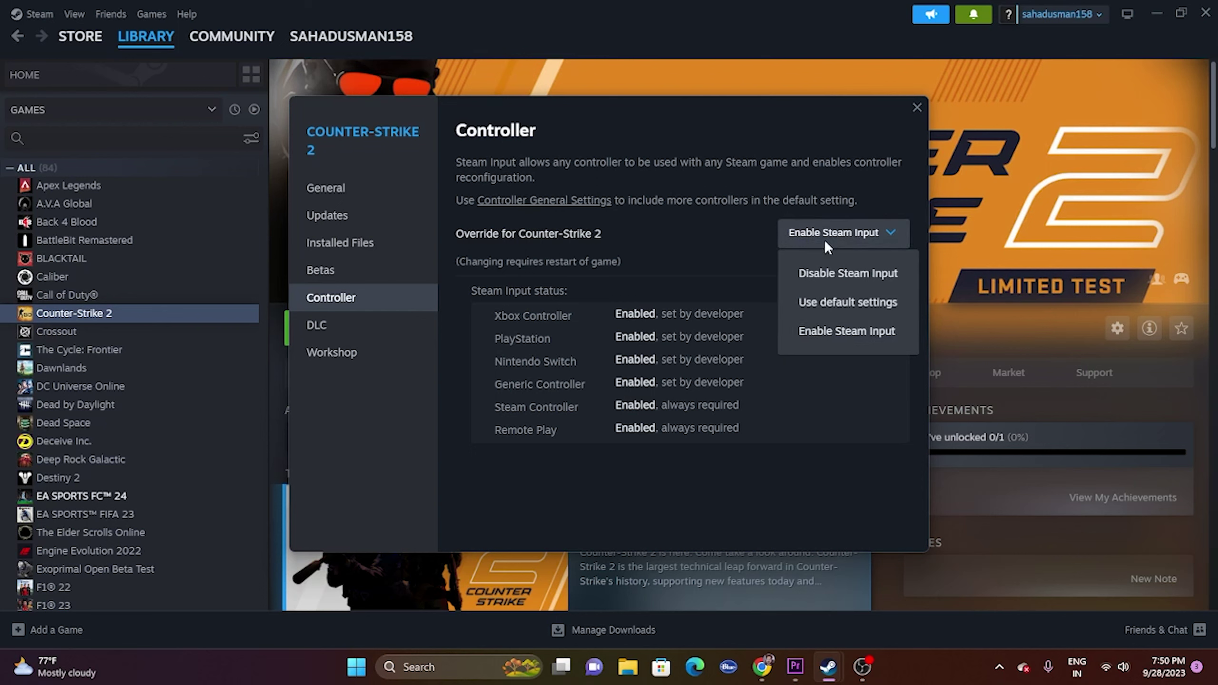
left_click(839, 276)
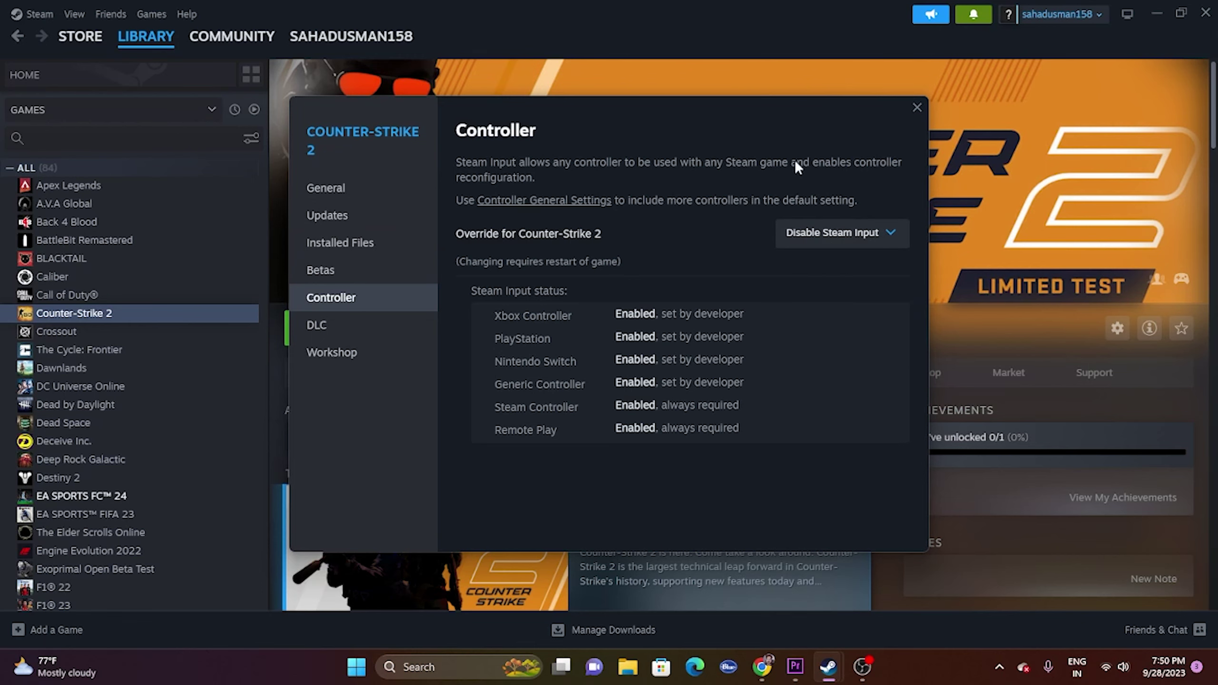
left_click_drag(795, 160, 927, 145)
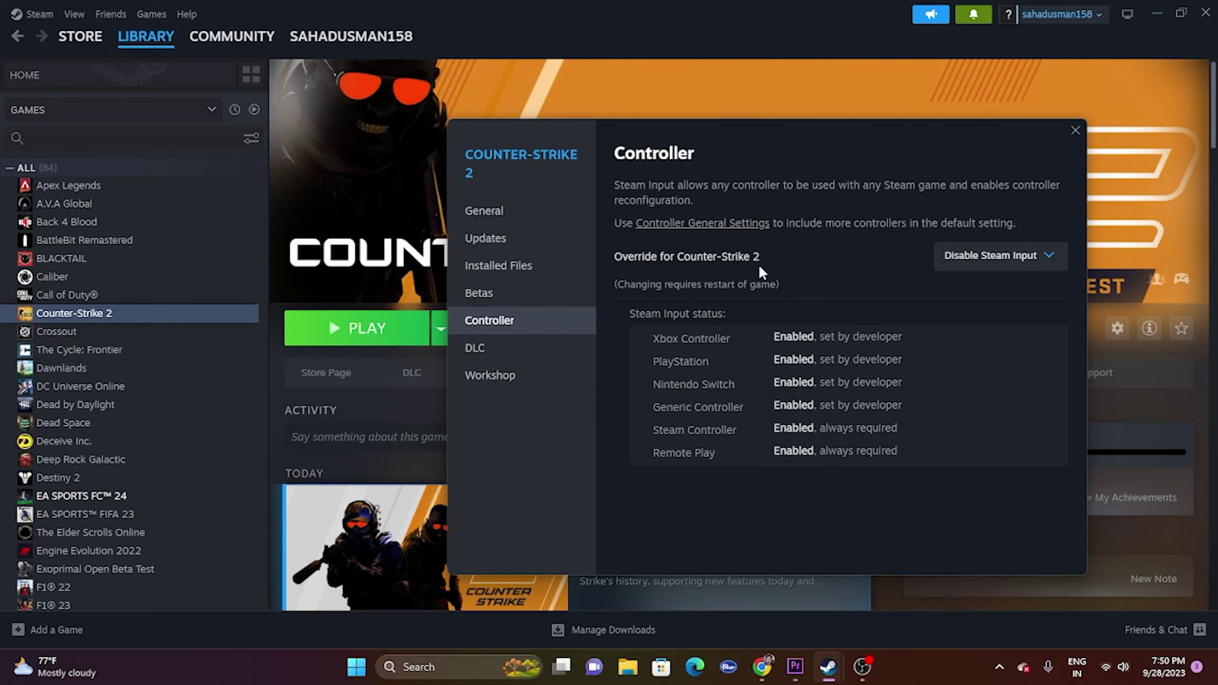
left_click(1075, 131)
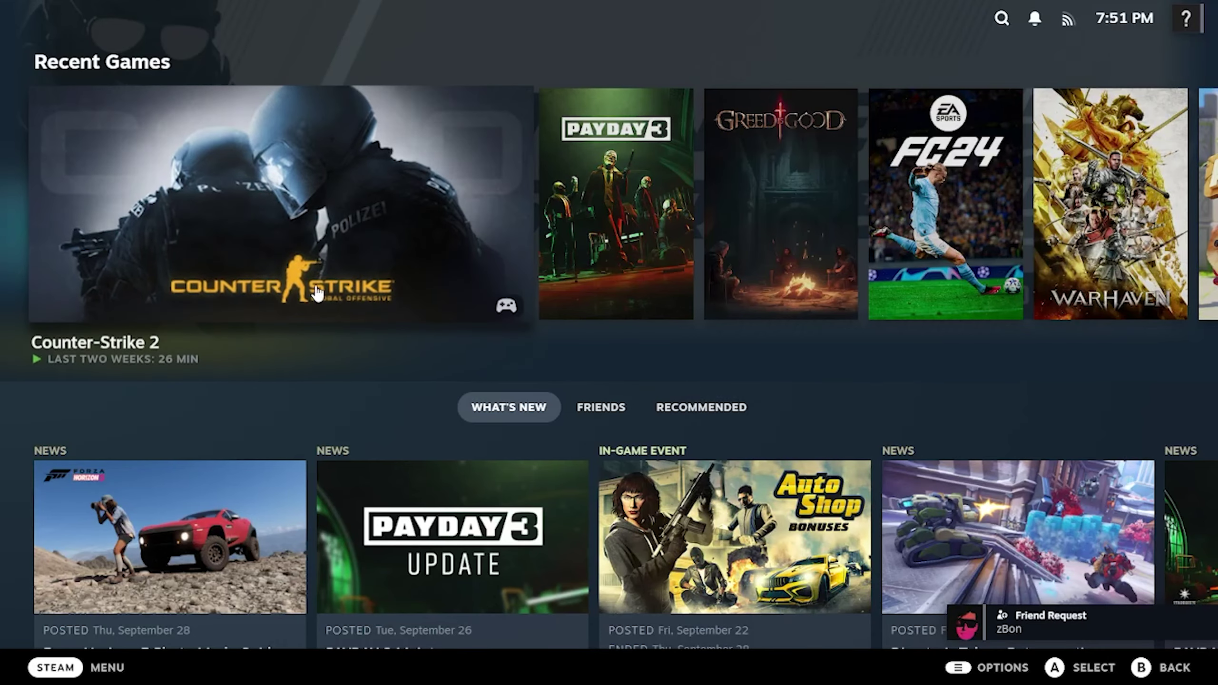
View the Counter-Strike 2 game page from the recent games in Big Picture Mode.
left_click(264, 206)
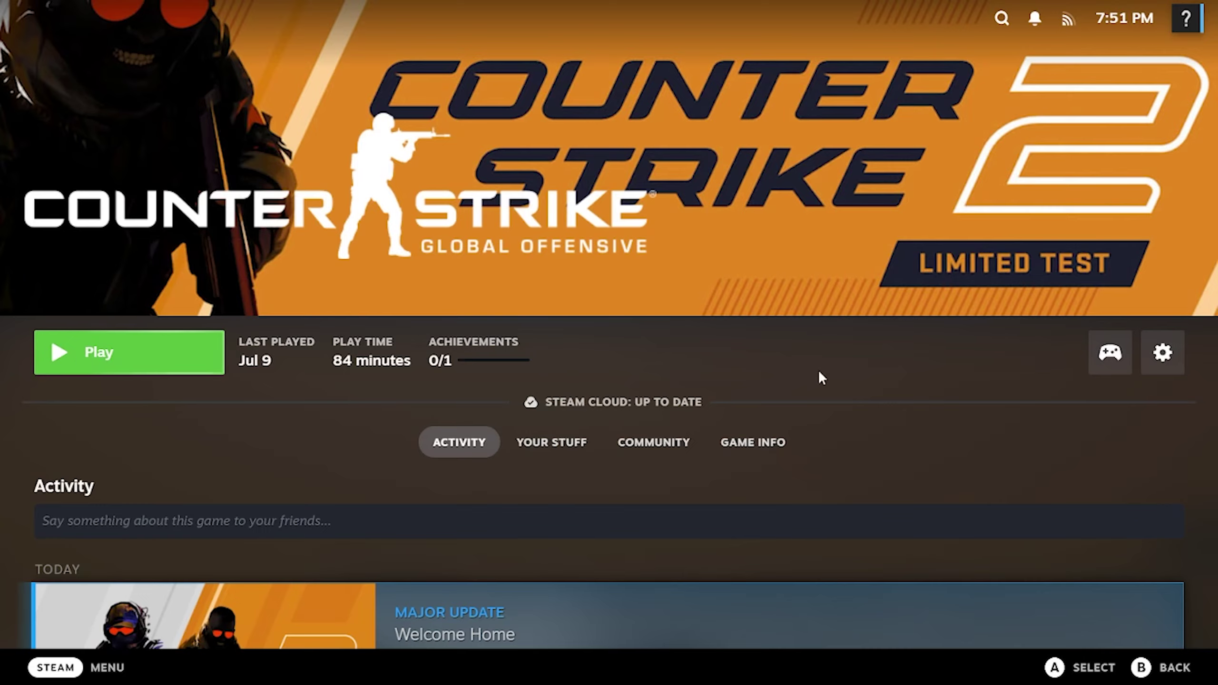
scroll(819, 373, "down", 5)
scroll(819, 377, "up", 5)
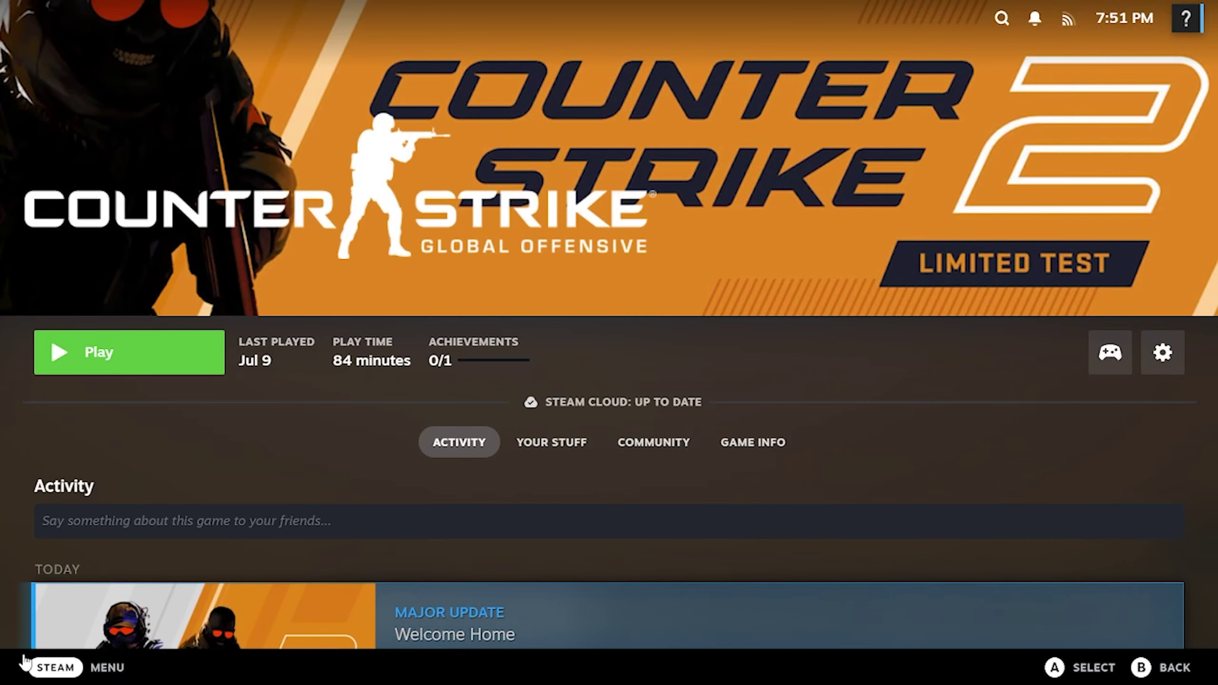
Exit Big Picture Mode using the power options.
left_click(38, 667)
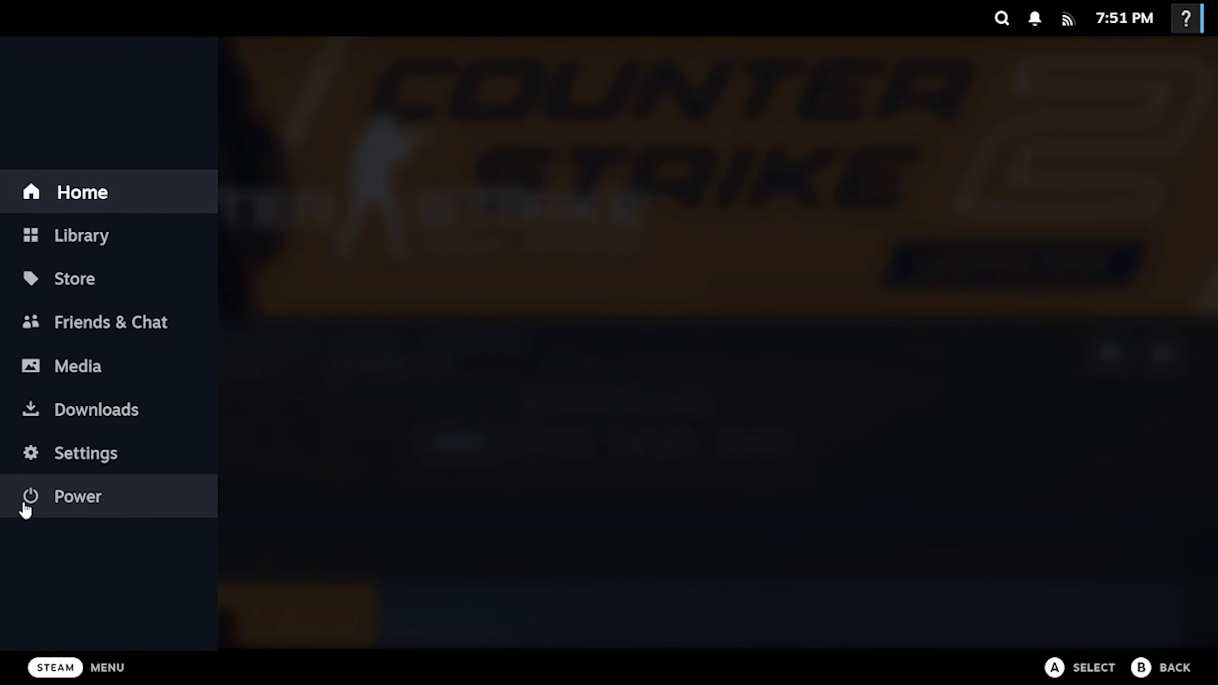
left_click(23, 500)
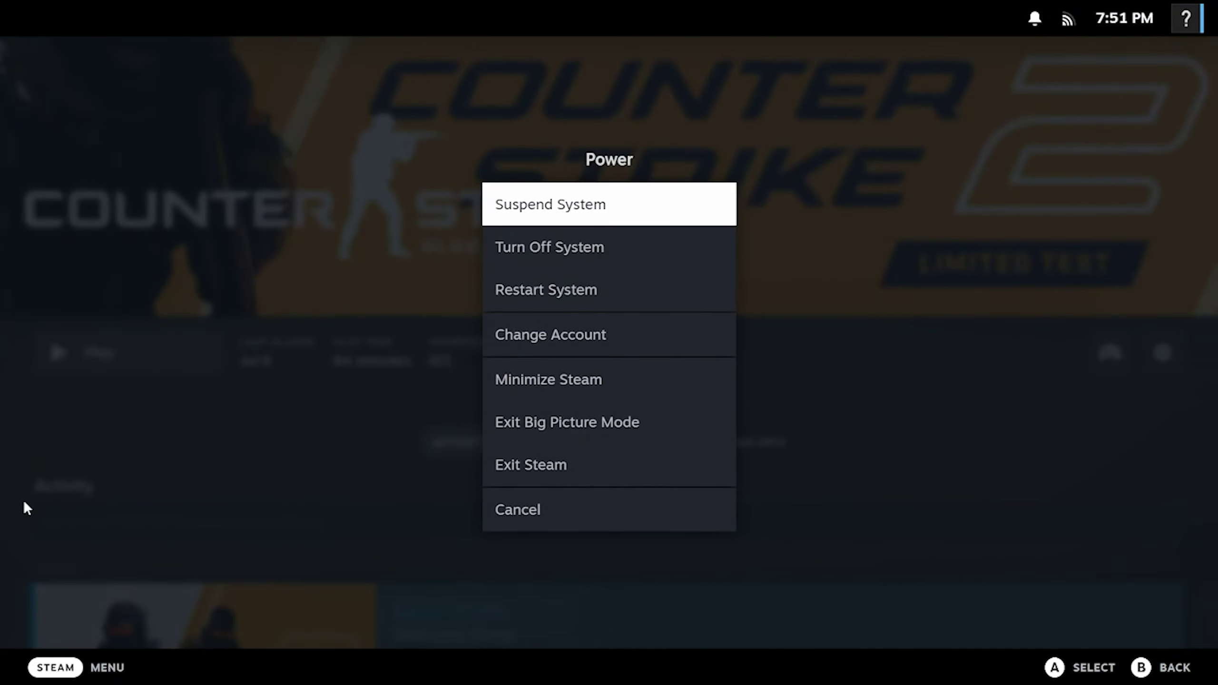
left_click(512, 421)
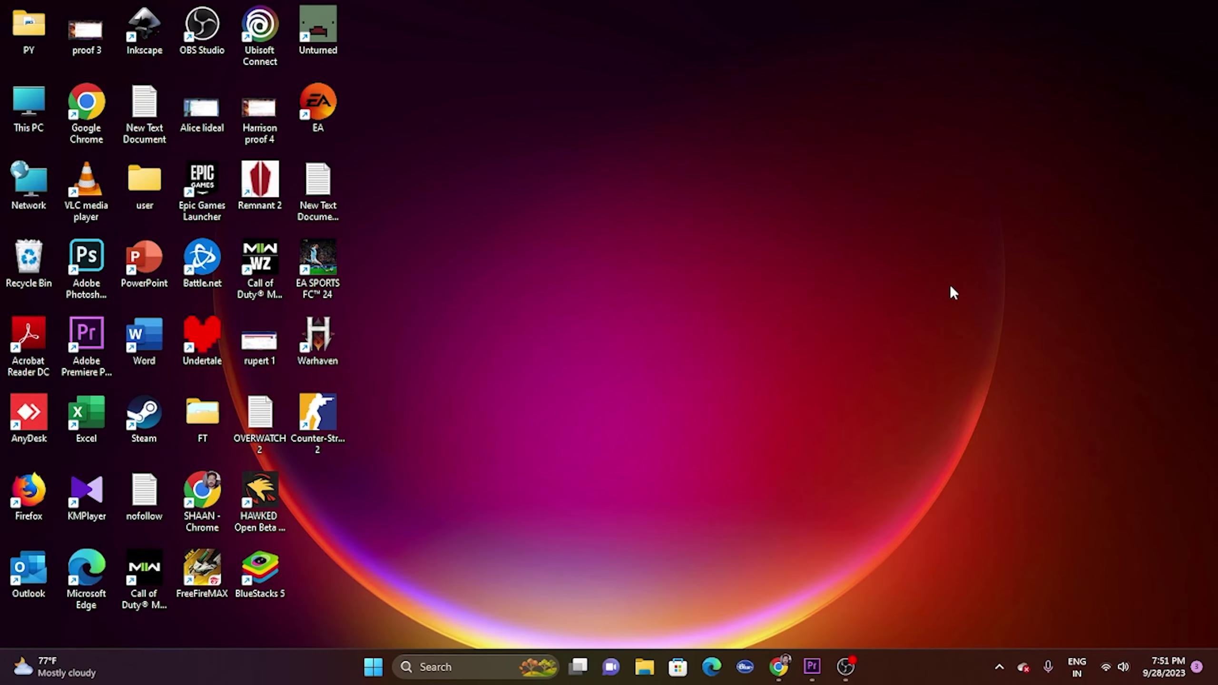
Launch Steam from the desktop and show Counter-Strike 2 in the game library.
double_click(142, 426)
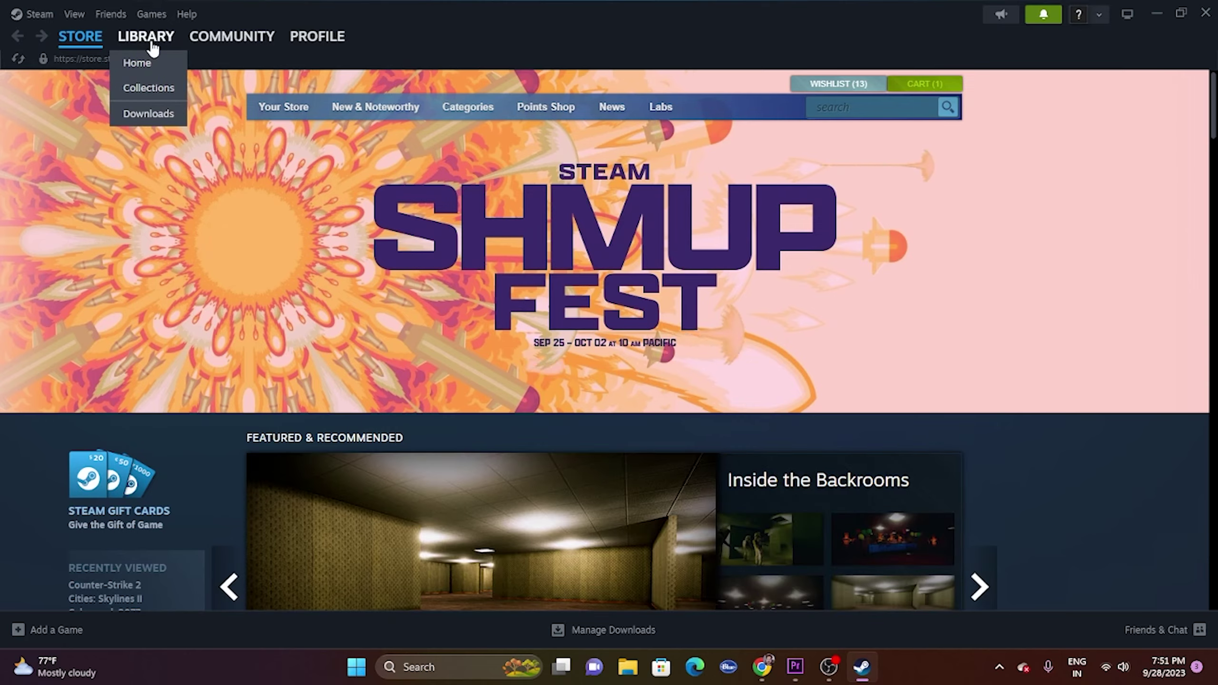
left_click(153, 48)
left_click(135, 321)
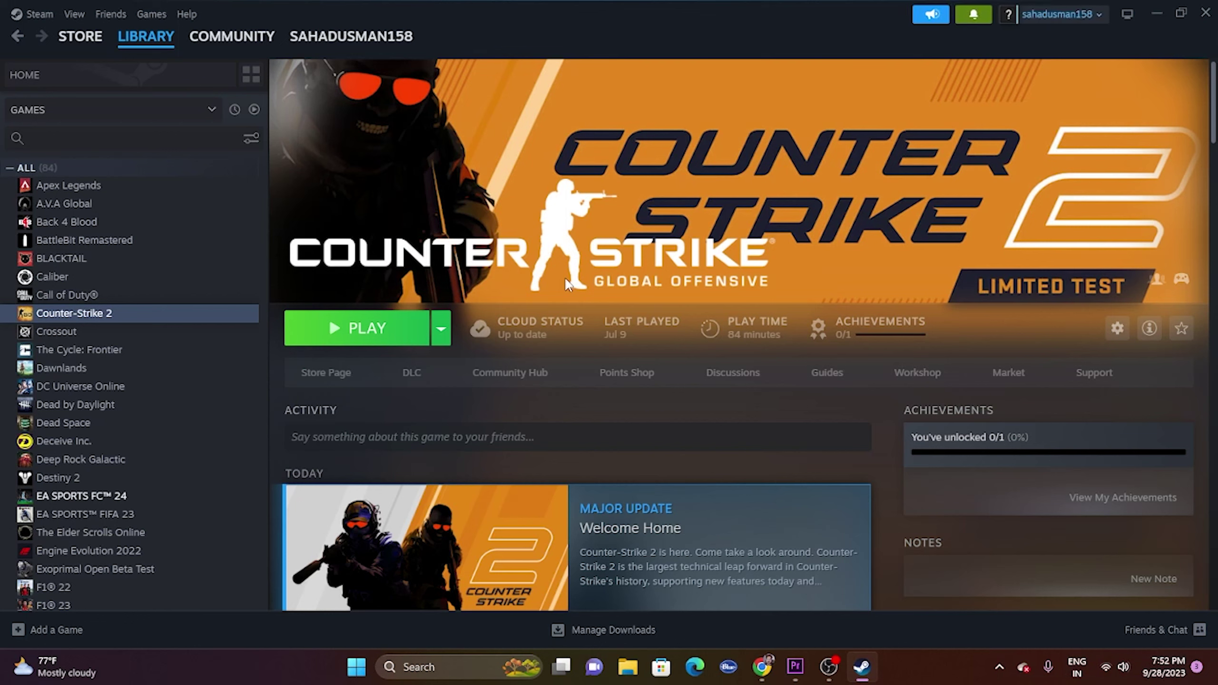
Check the Steam Overlay setting in Counter-Strike 2's general properties and close them.
right_click(113, 313)
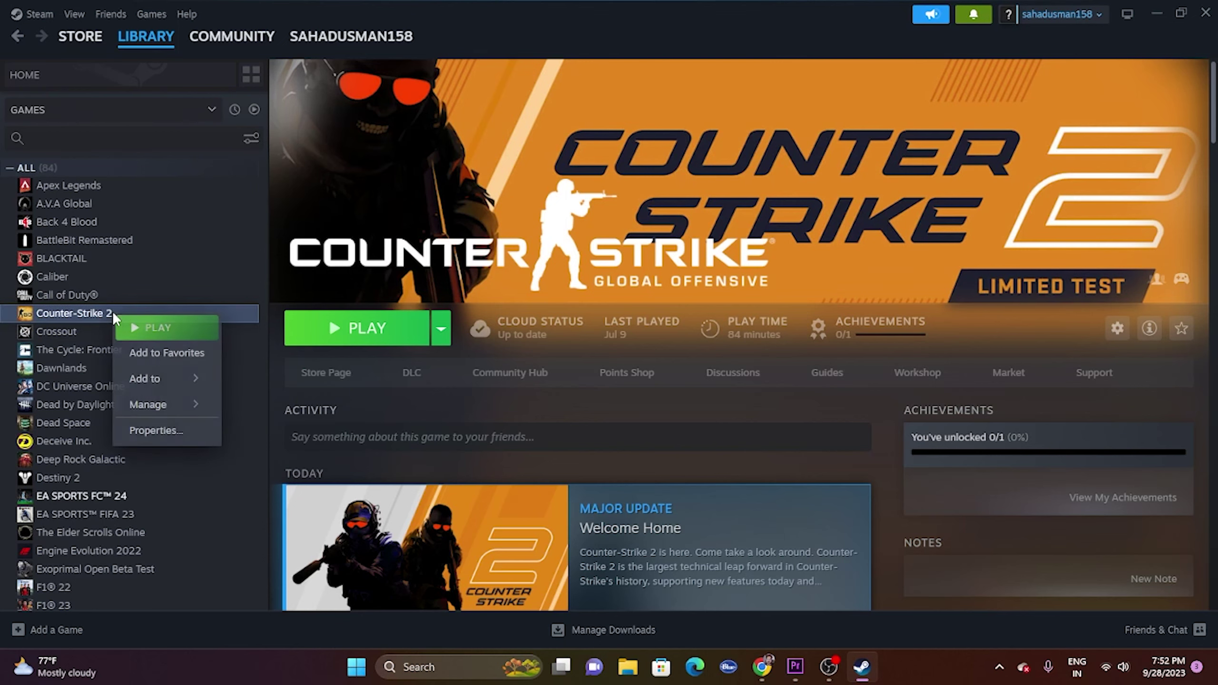
left_click(154, 431)
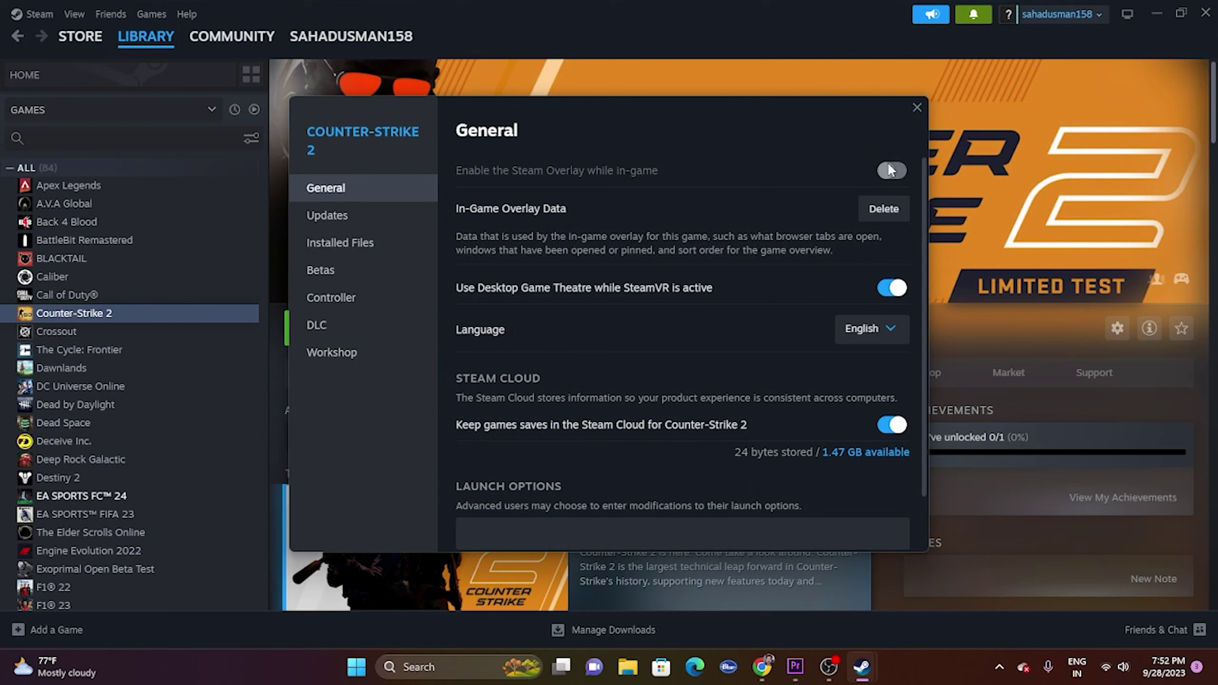
left_click_drag(809, 124, 890, 135)
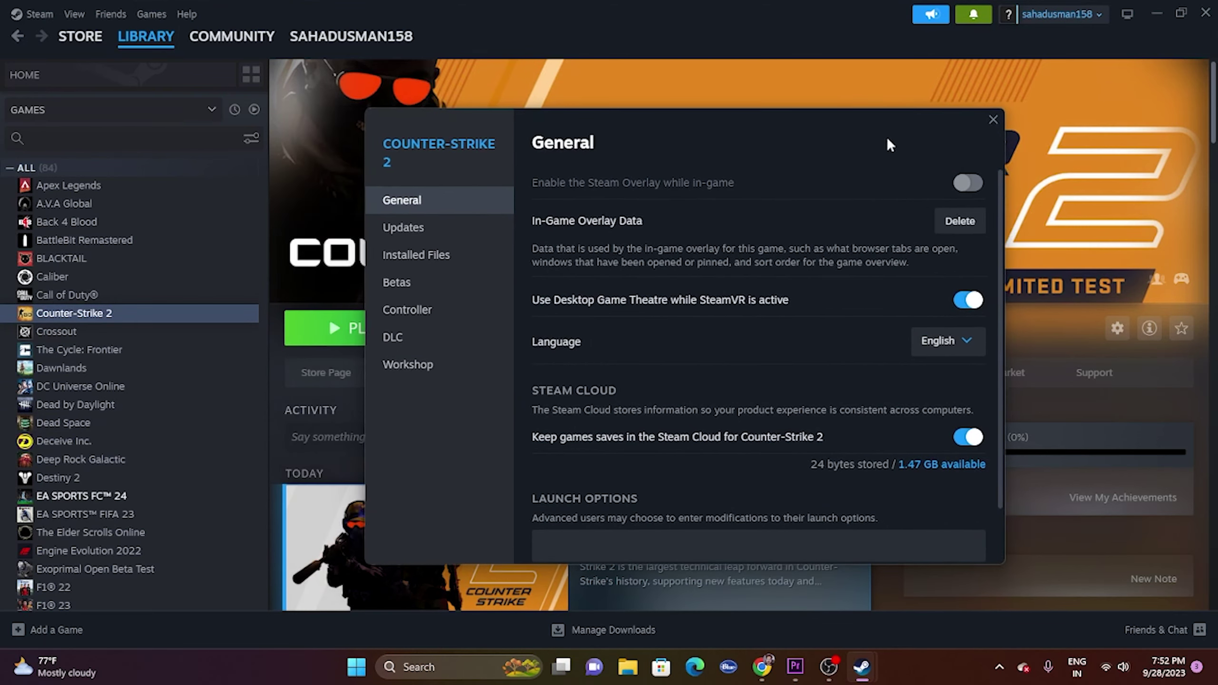
left_click(995, 120)
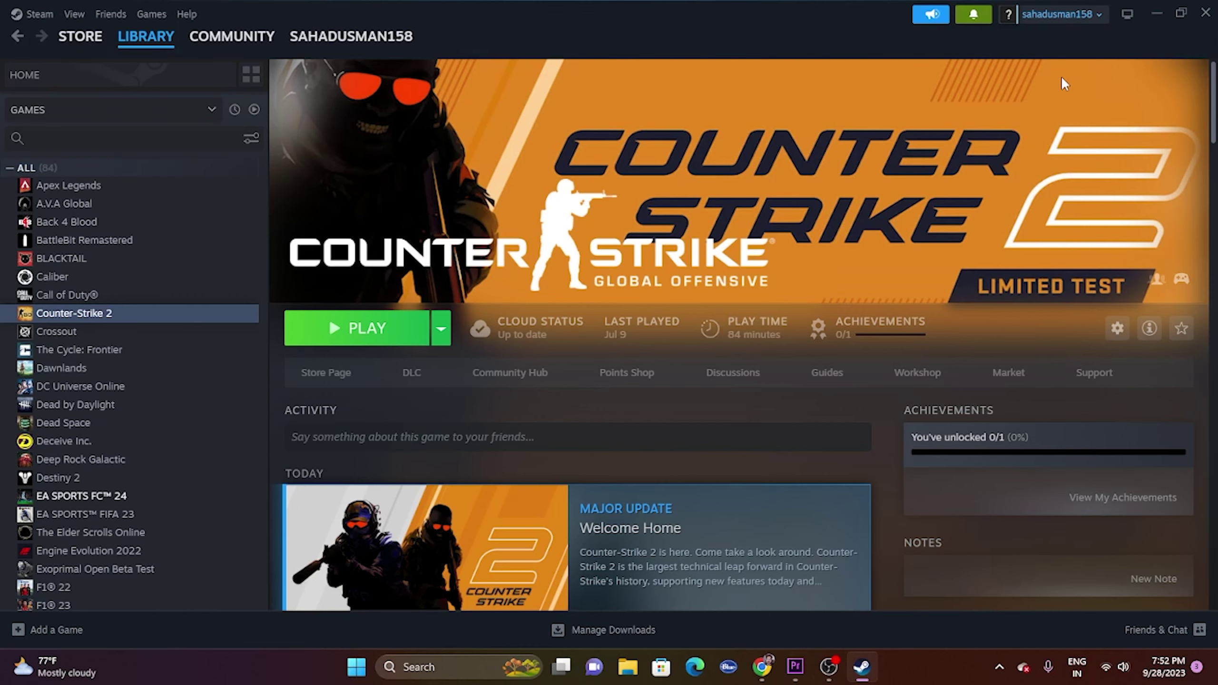
Minimize Steam, review the running apps and background processes in a maximized Task Manager, and close it.
left_click(1148, 14)
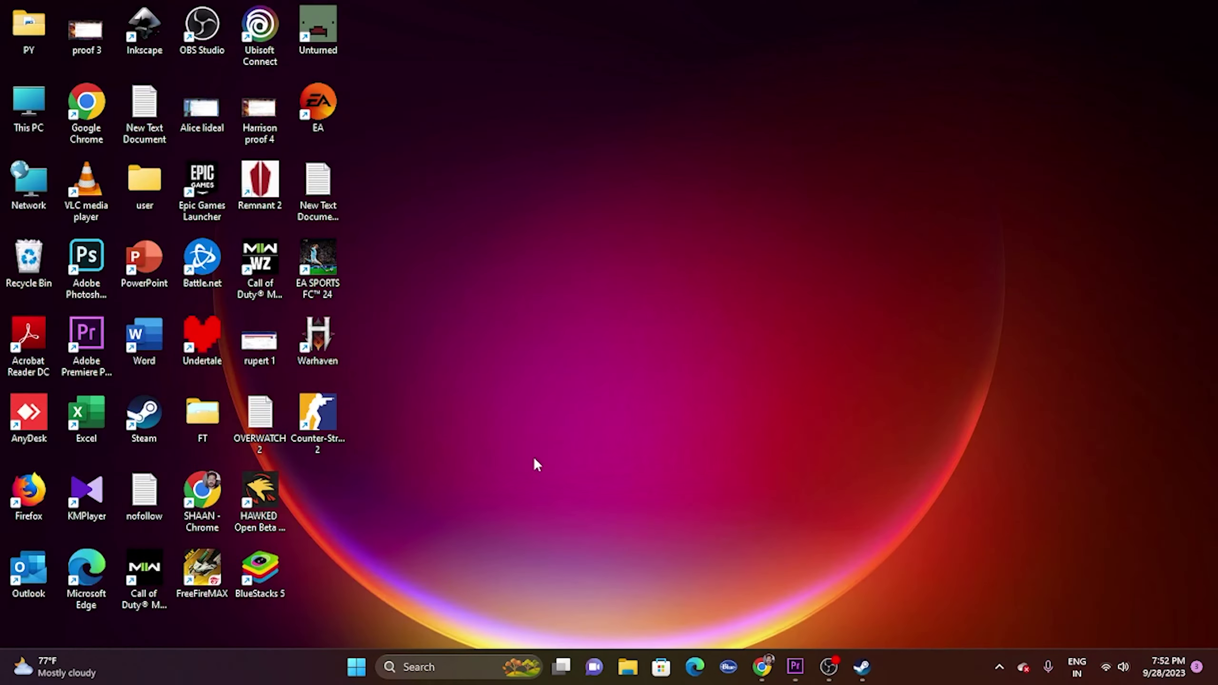
right_click(359, 667)
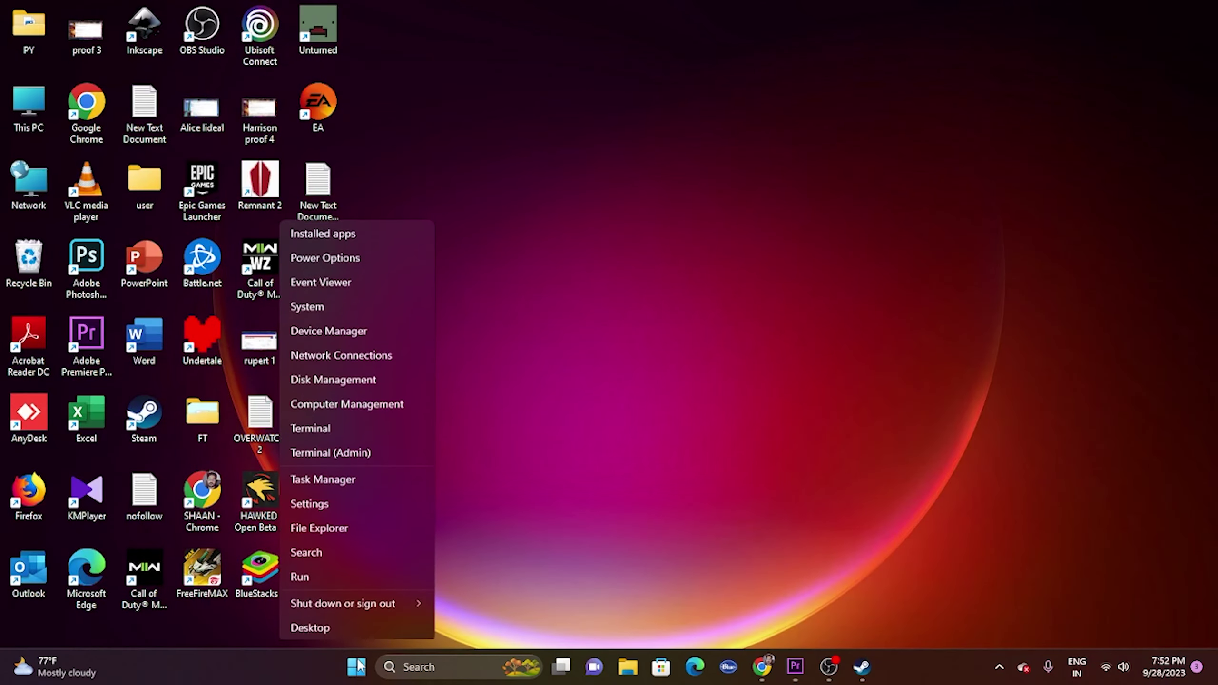
left_click(346, 478)
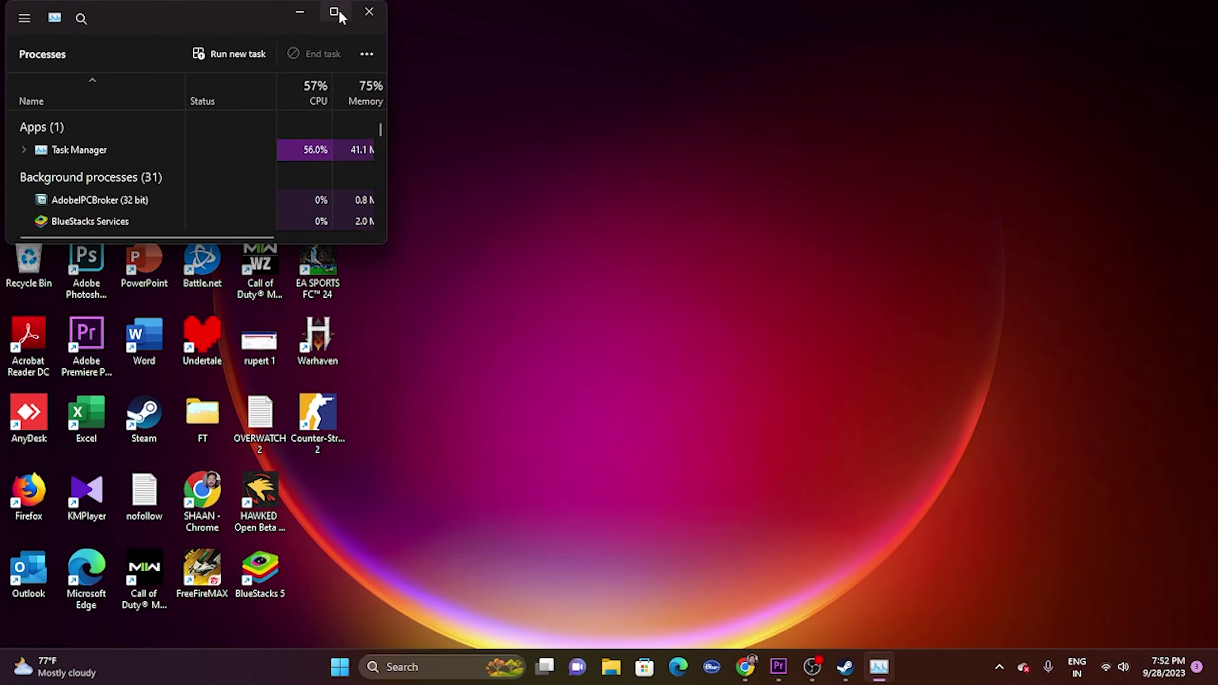
left_click(334, 13)
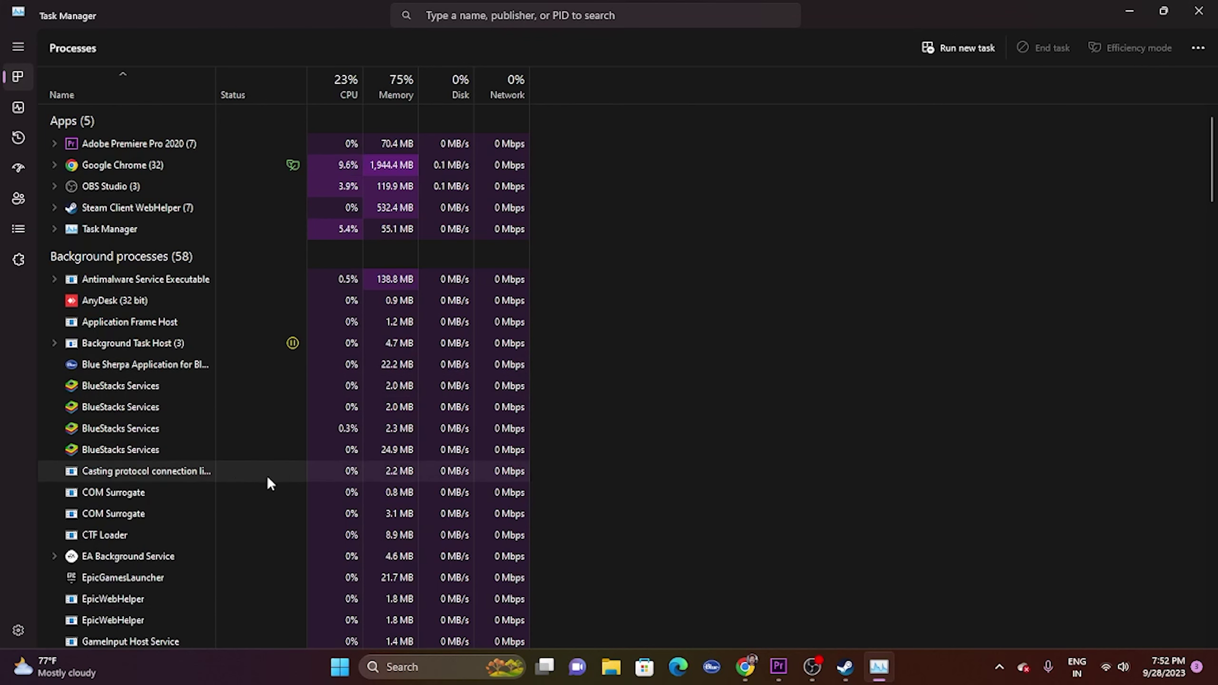
left_click(1207, 18)
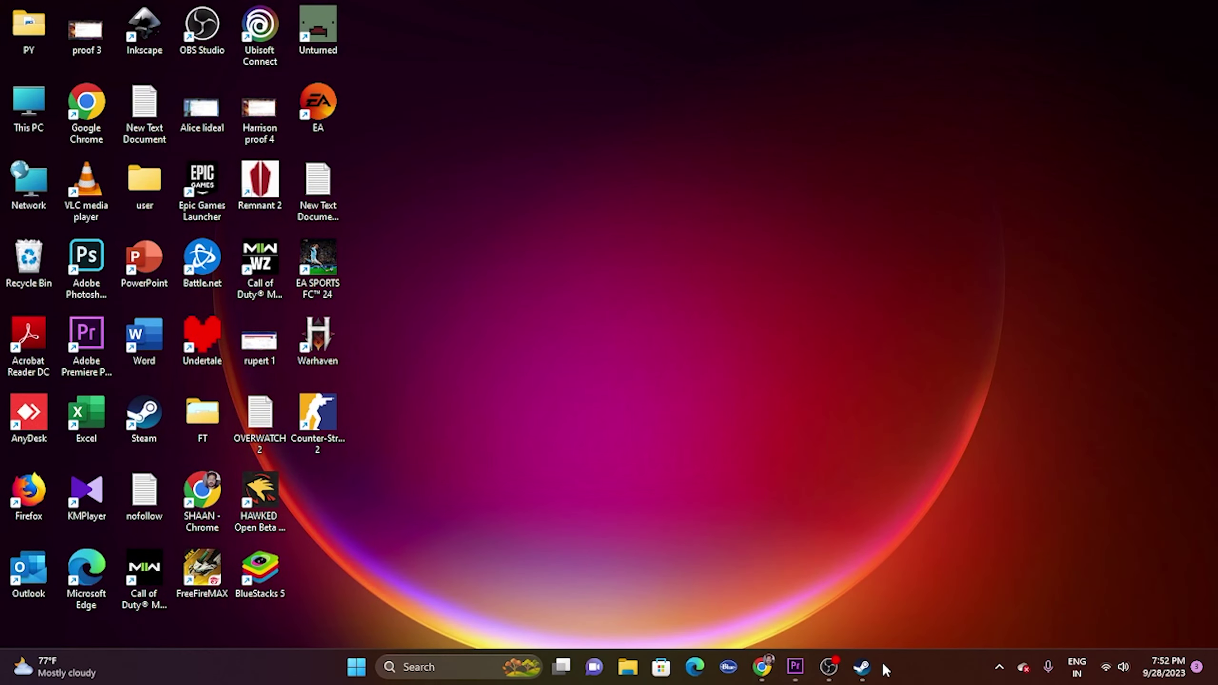
left_click(861, 667)
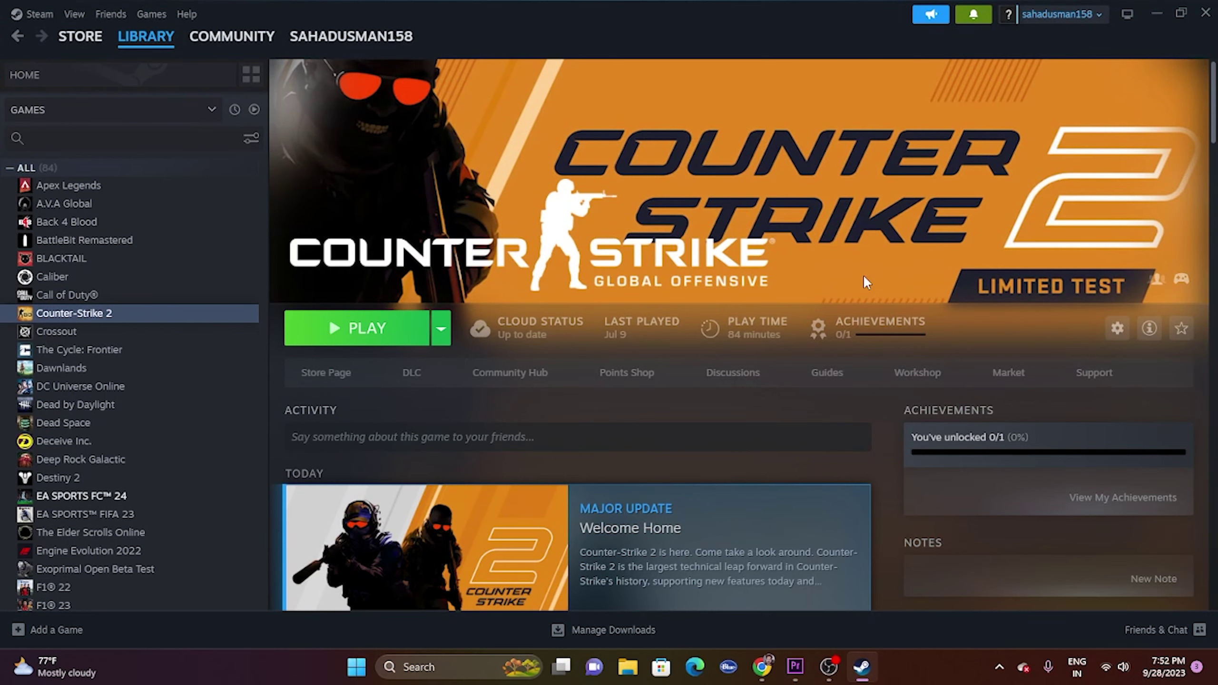
left_click(1156, 14)
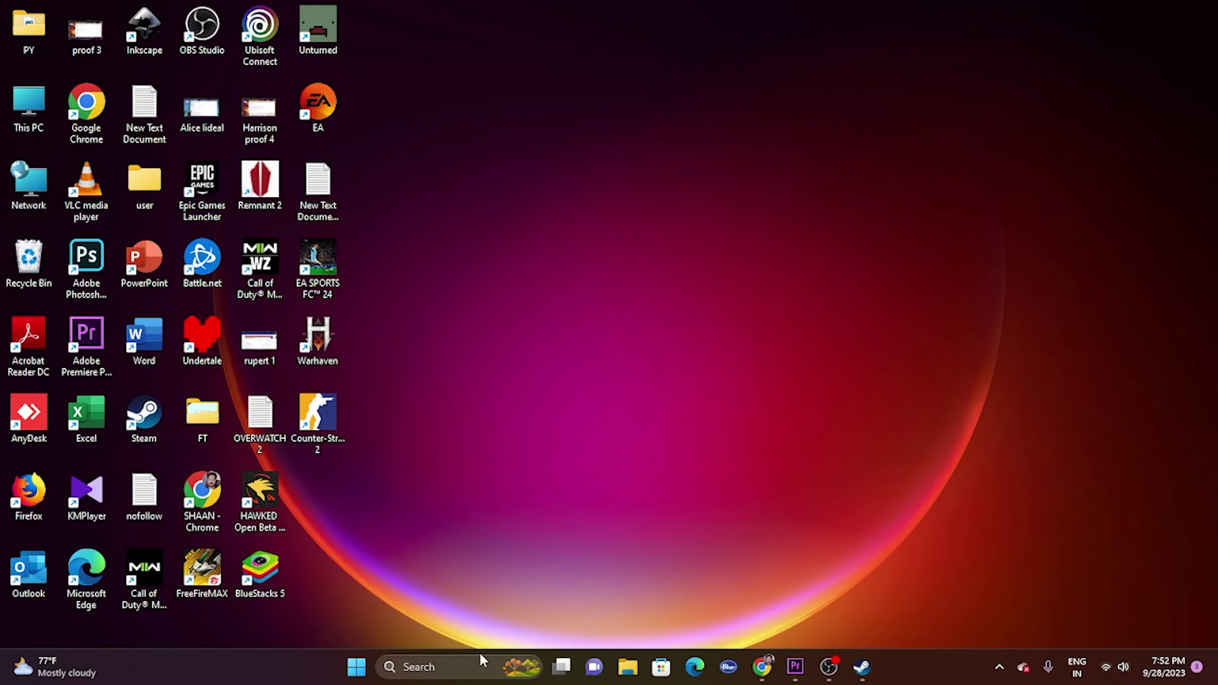
Find the Microsoft Store with a Windows search for "store" and open it.
left_click(447, 661)
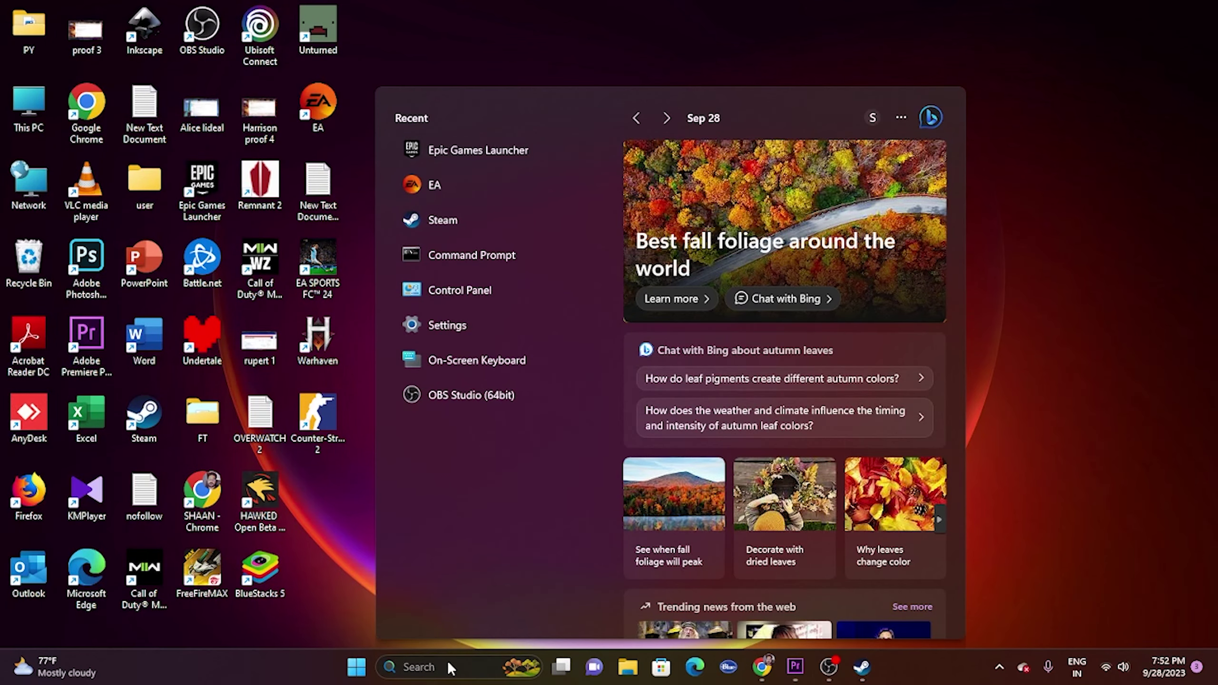
type("store")
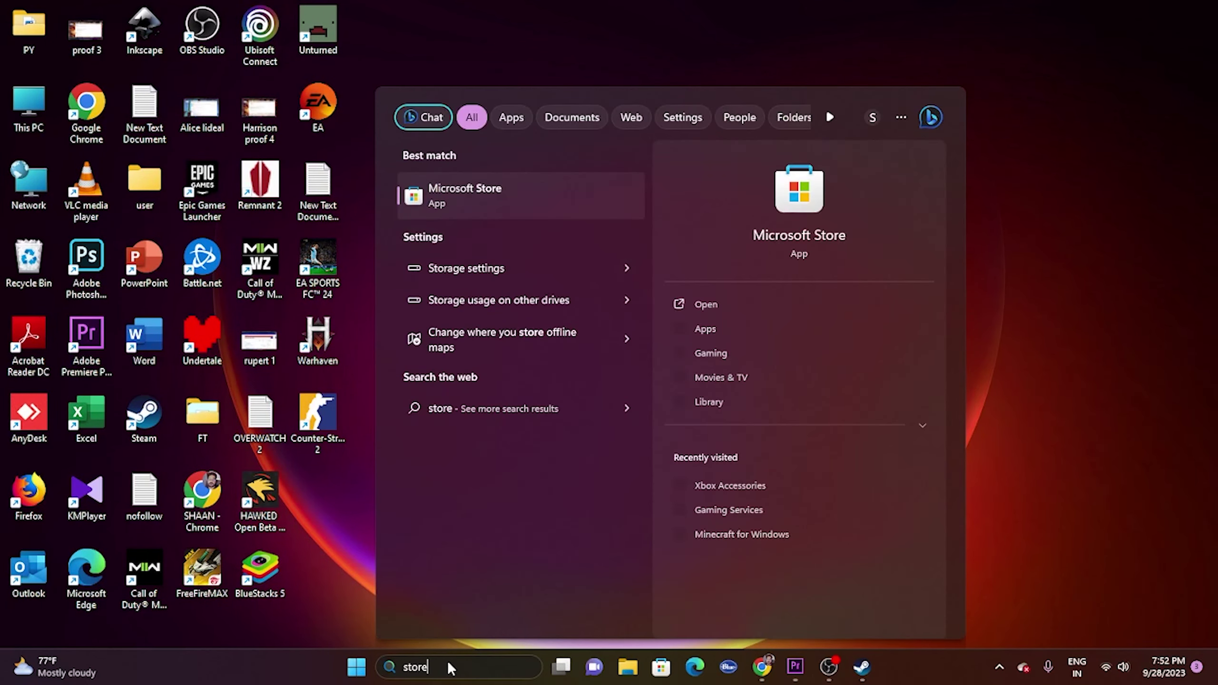
left_click(499, 190)
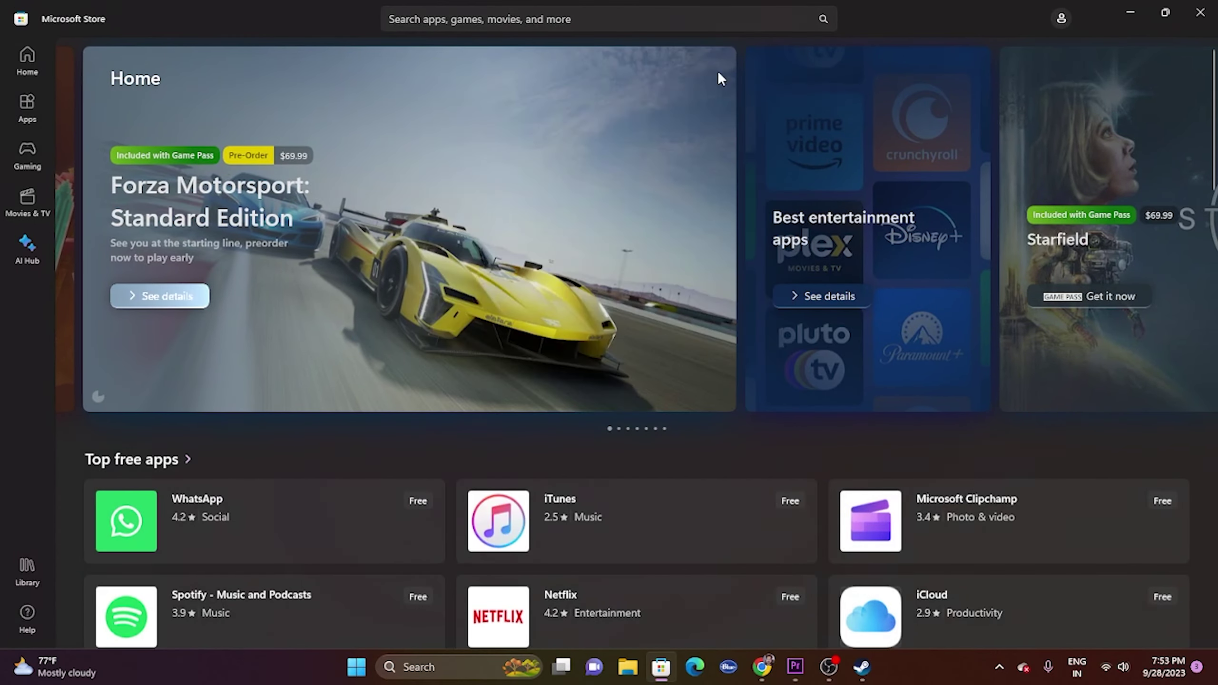
Search the Microsoft Store for "xbox accessories", view the Xbox Accessories app page, and return to Steam.
left_click(432, 19)
left_click(494, 53)
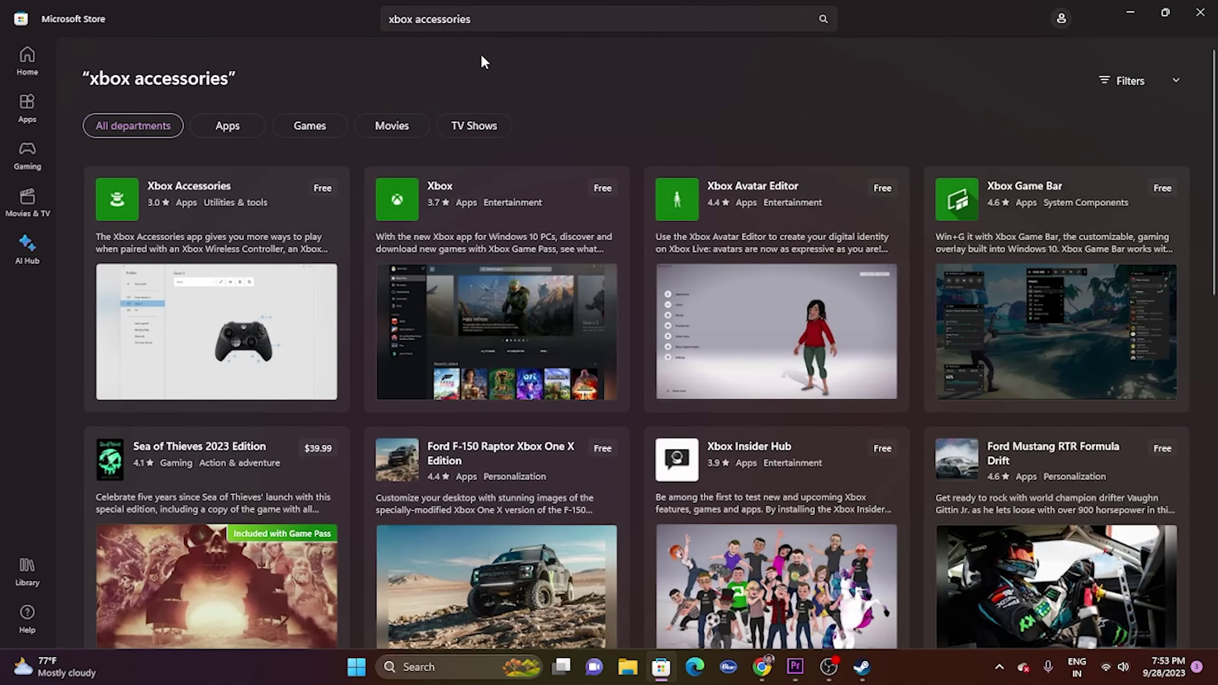
left_click(208, 184)
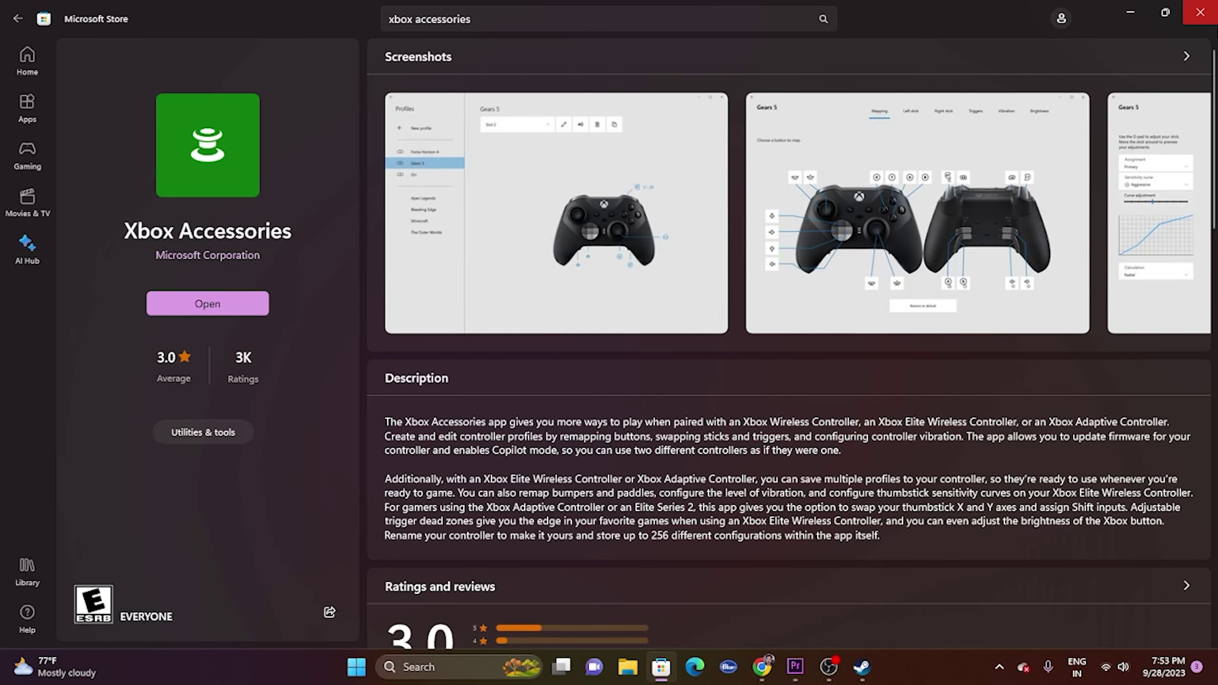
left_click(1200, 12)
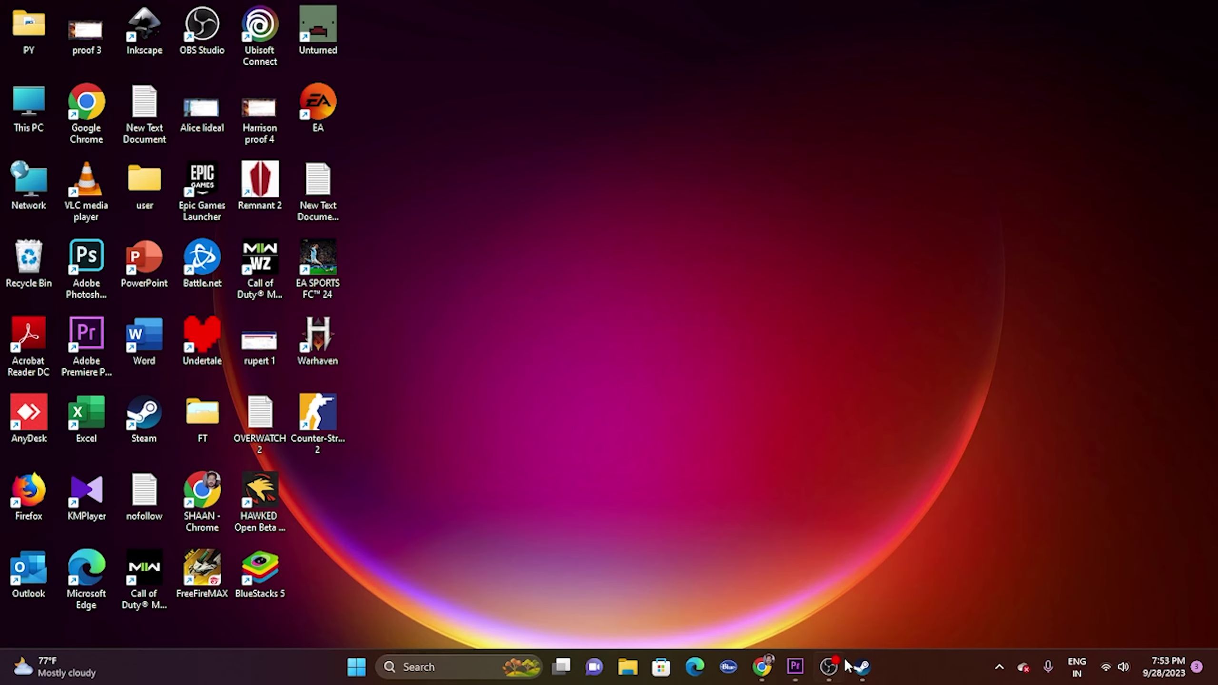
left_click(862, 666)
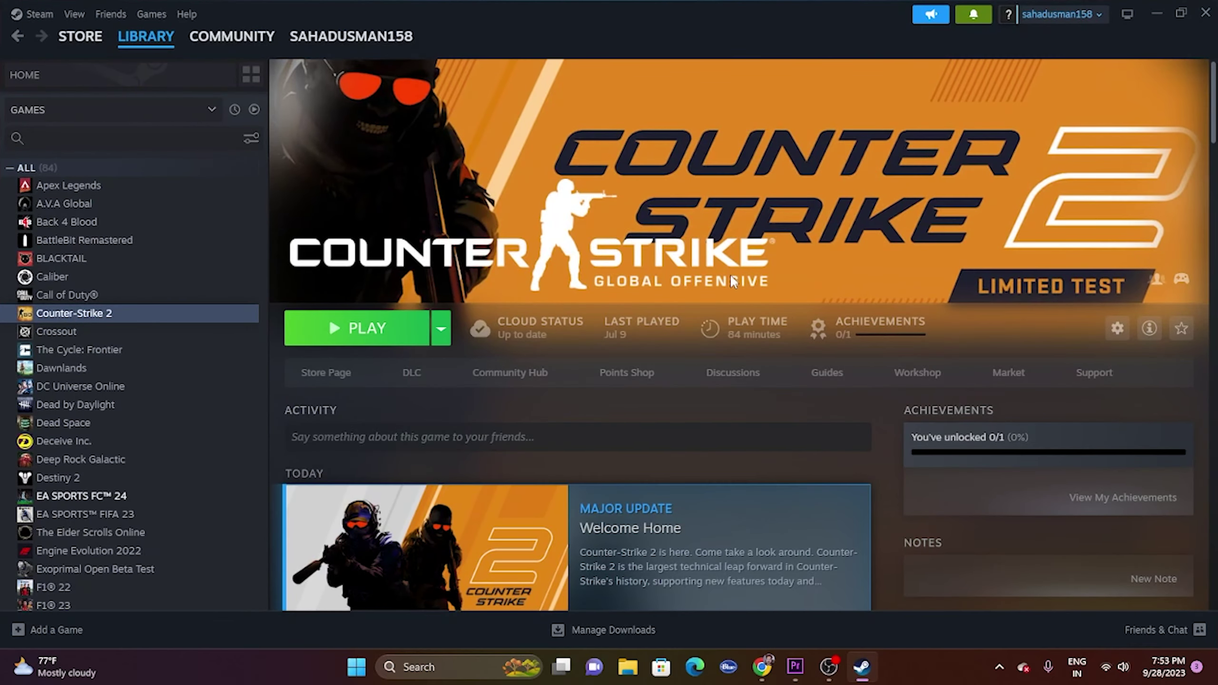